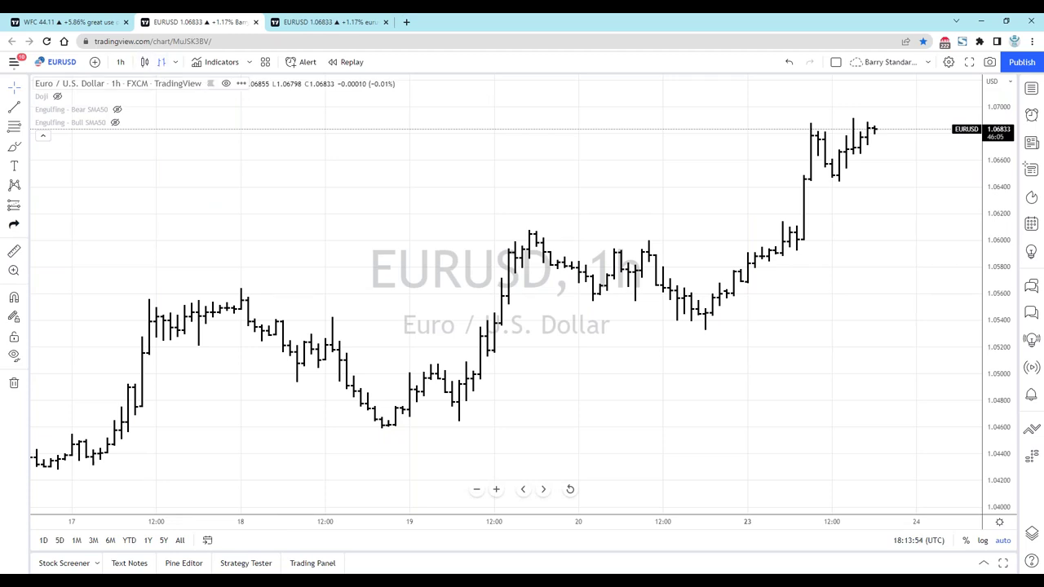
Change the EURUSD chart type from bars to candles.
click(173, 64)
click(196, 109)
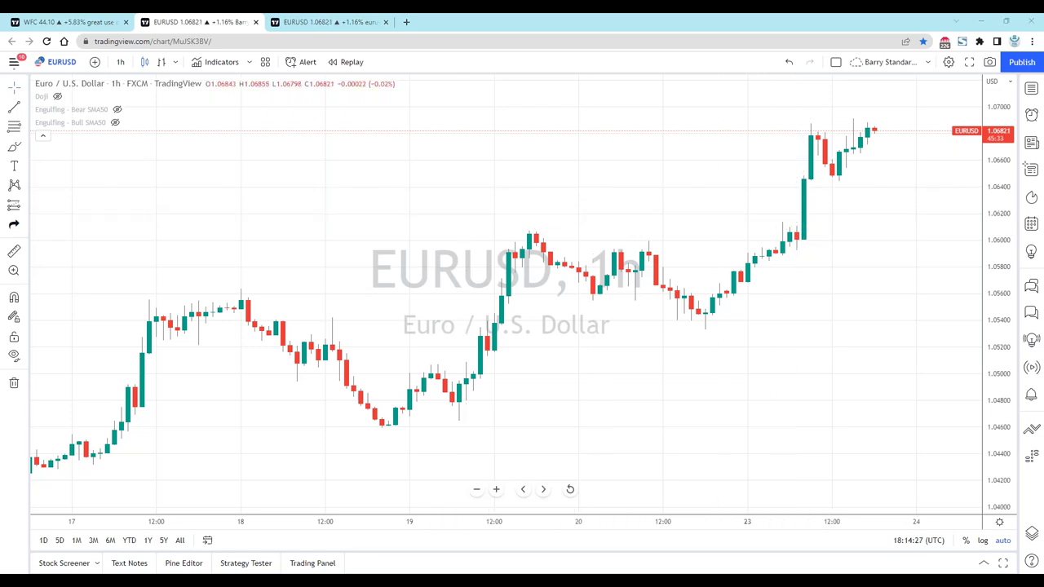
Sketch the four price points and both wicks of a sample candlestick in yellow highlighter in the empty area above the price.
click(410, 214)
click(408, 295)
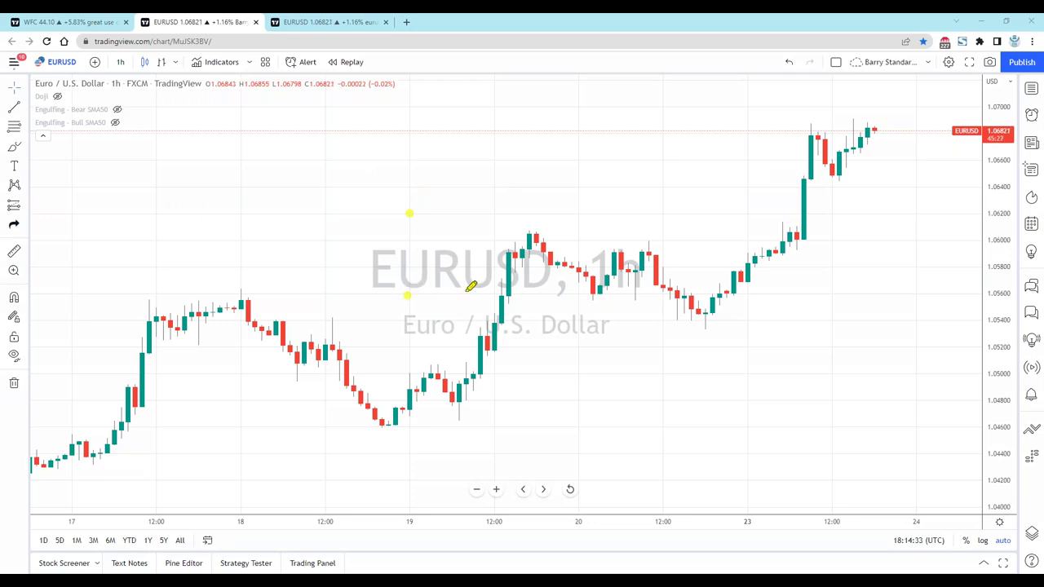
click(416, 269)
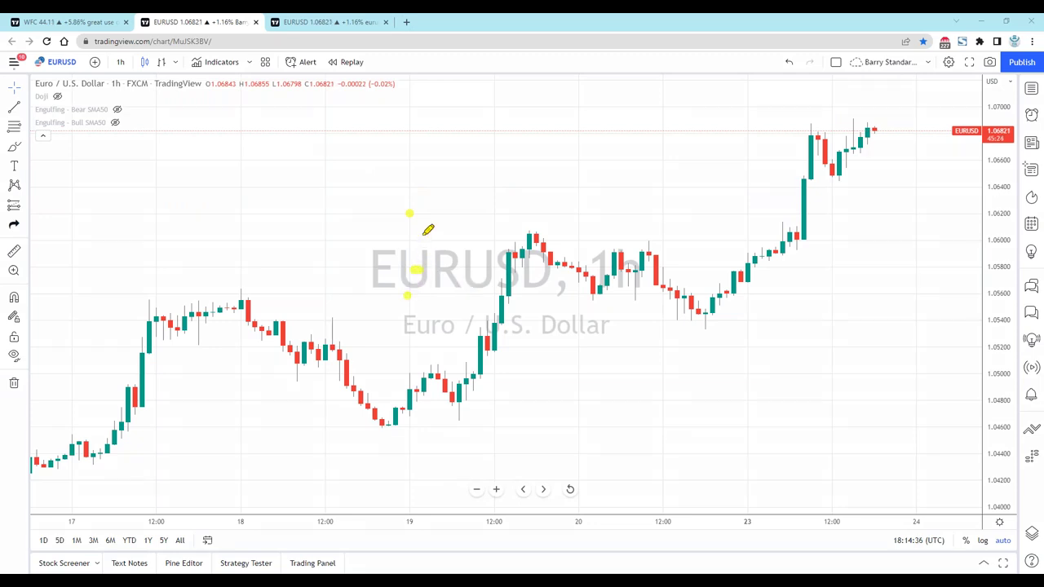
click(420, 185)
click(407, 186)
click(410, 323)
drag(408, 295, 409, 323)
drag(411, 187, 410, 212)
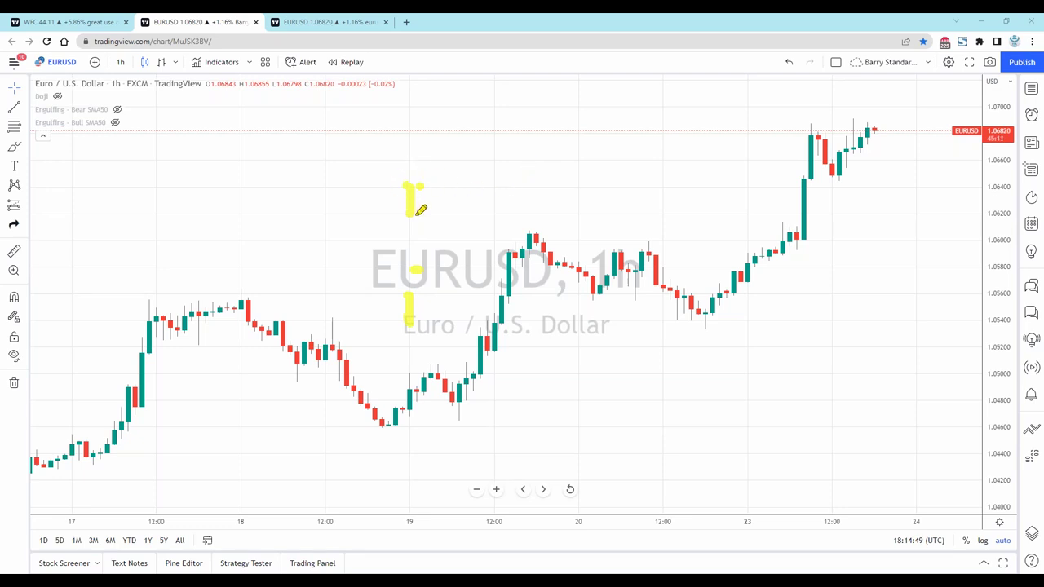
Complete the sample candlestick's body in yellow highlighter and add bracket lines for its body range and its high and low.
drag(426, 214, 397, 215)
drag(434, 287, 395, 287)
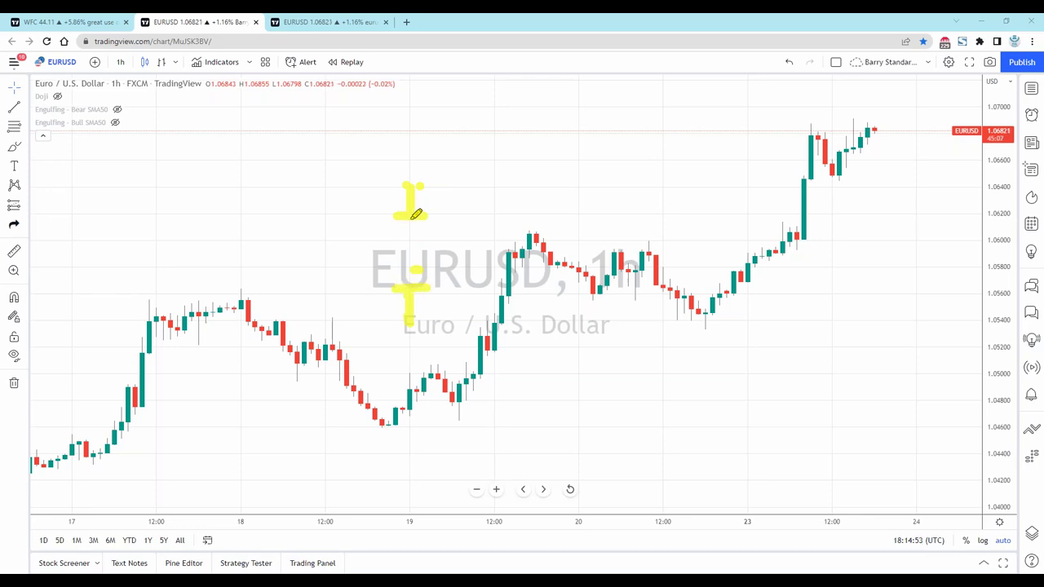
drag(425, 210, 426, 281)
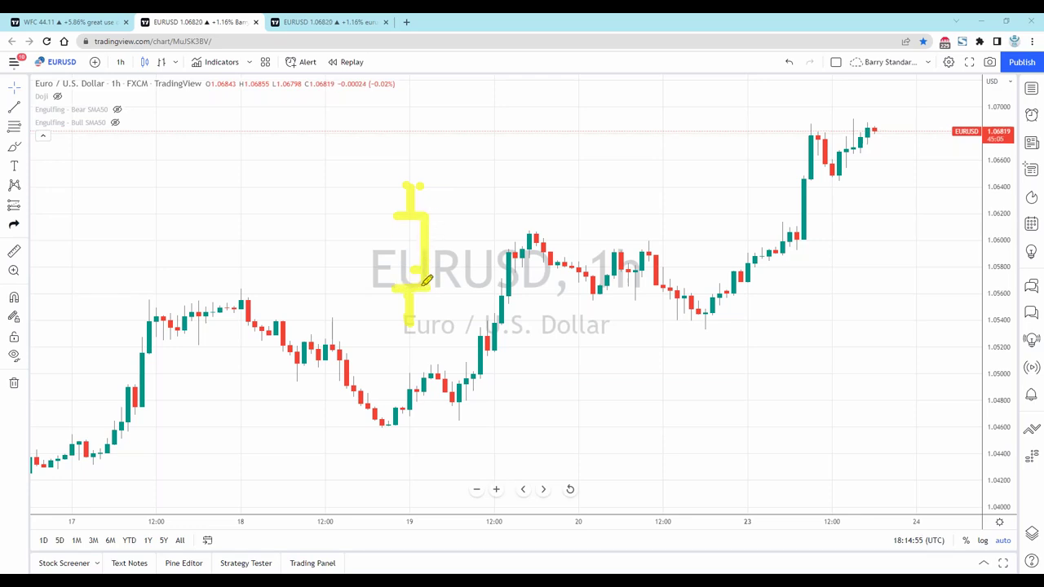
mouse_move(396, 216)
mouse_down()
mouse_move(397, 284)
mouse_move(413, 214)
mouse_move(415, 238)
mouse_move(354, 218)
mouse_up()
drag(406, 290, 339, 289)
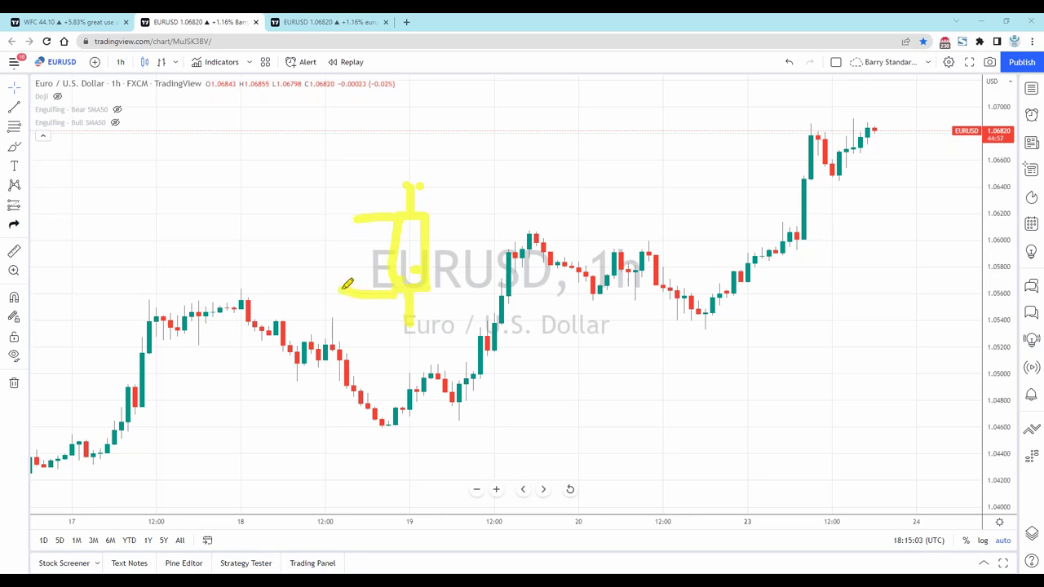
mouse_move(362, 231)
mouse_down()
mouse_move(359, 310)
mouse_move(473, 323)
mouse_up()
drag(400, 186, 456, 180)
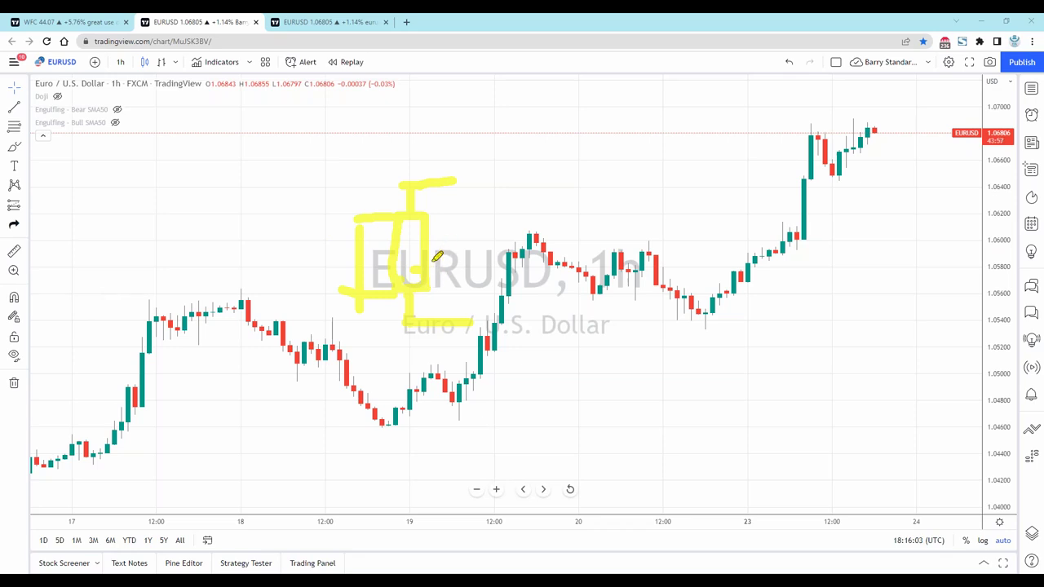
mouse_move(438, 264)
mouse_down()
mouse_move(440, 286)
mouse_move(460, 257)
mouse_move(456, 217)
mouse_move(441, 214)
mouse_up()
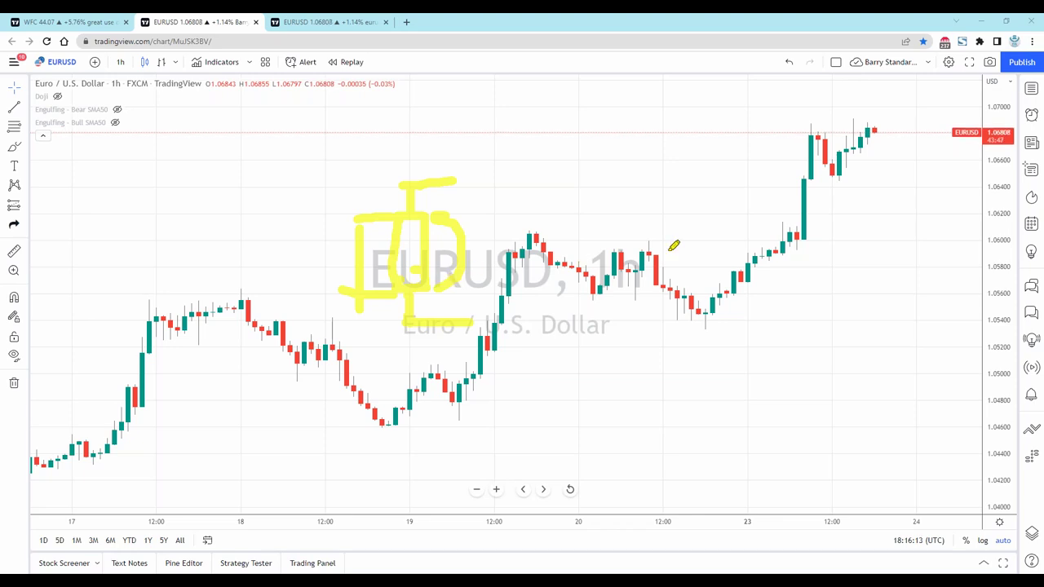
Highlight the bodies of the tall rising candle on the 23rd, two candles on the 20th and the sample sketch in yellow.
drag(806, 177, 803, 232)
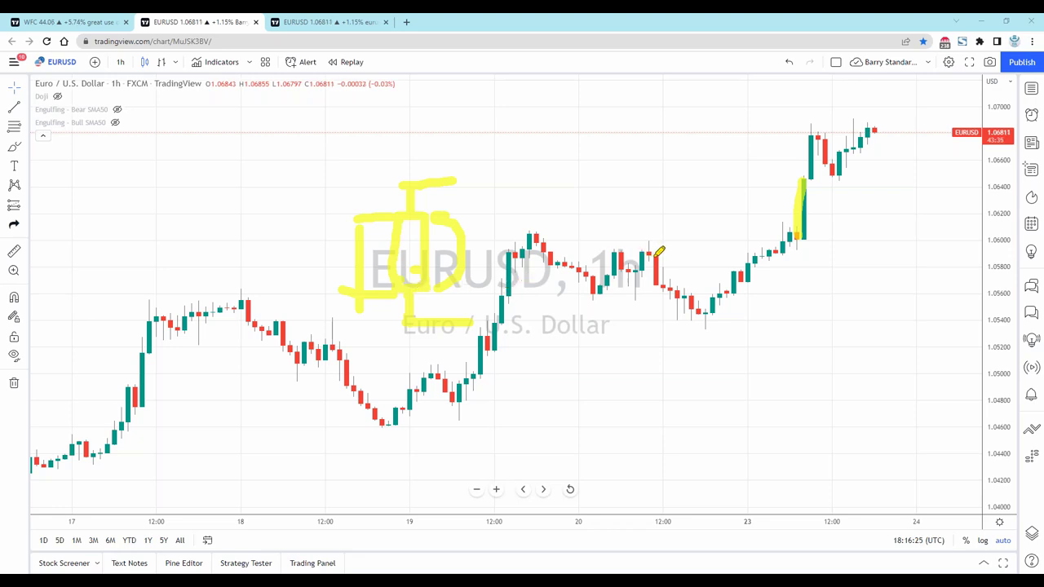
drag(653, 259, 654, 283)
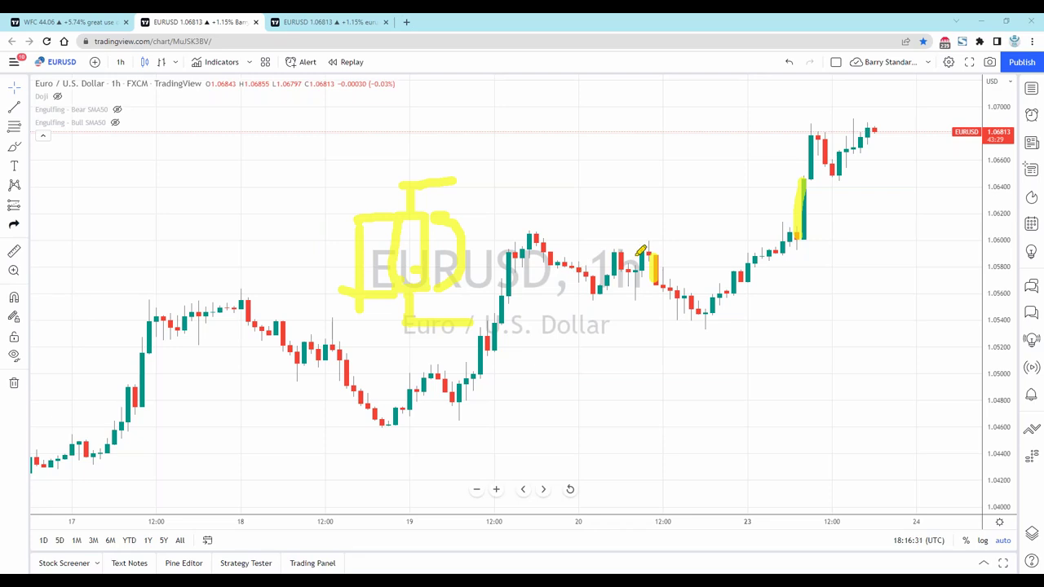
drag(620, 258, 620, 271)
mouse_move(377, 226)
mouse_down()
mouse_move(392, 221)
mouse_move(374, 282)
mouse_up()
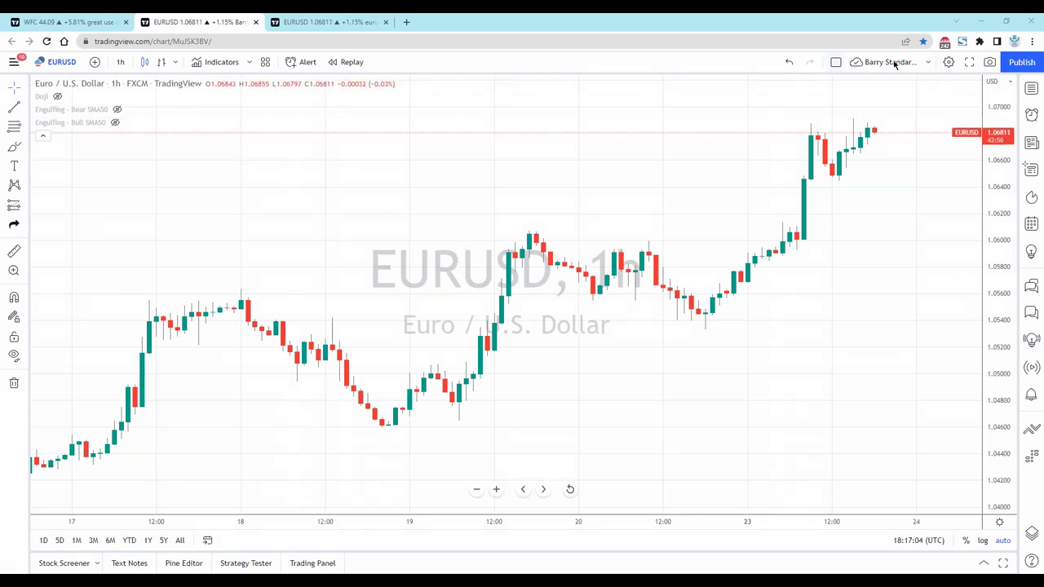
Set the candle body colours in the chart's symbol settings to blue for rising and yellow for falling.
click(949, 64)
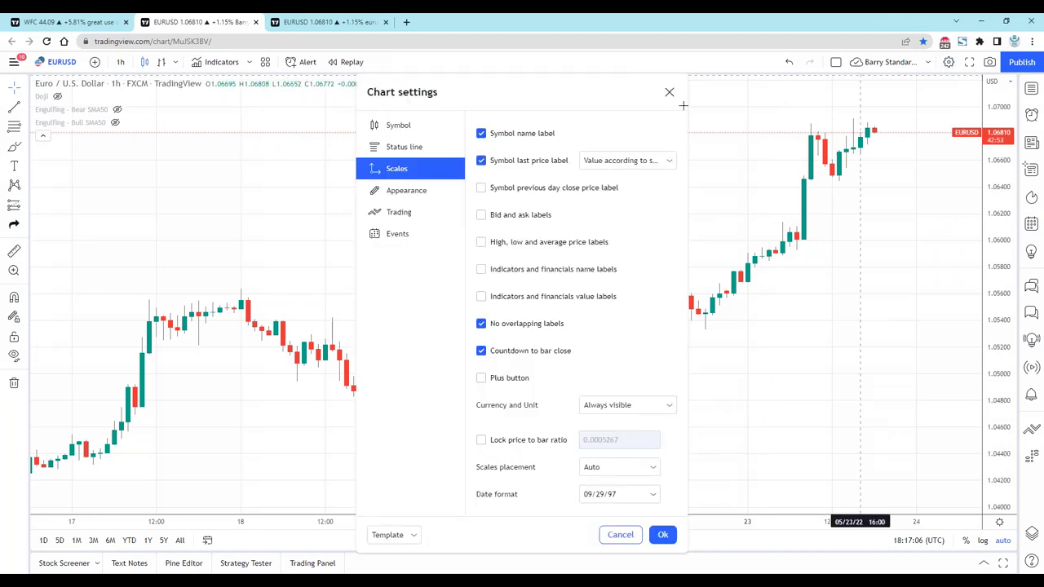
click(402, 131)
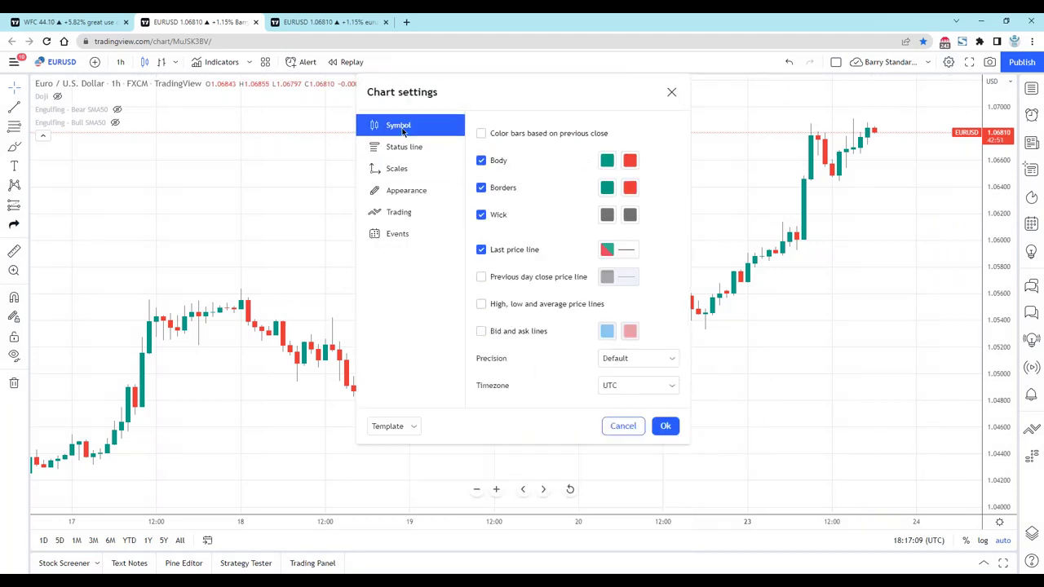
click(607, 163)
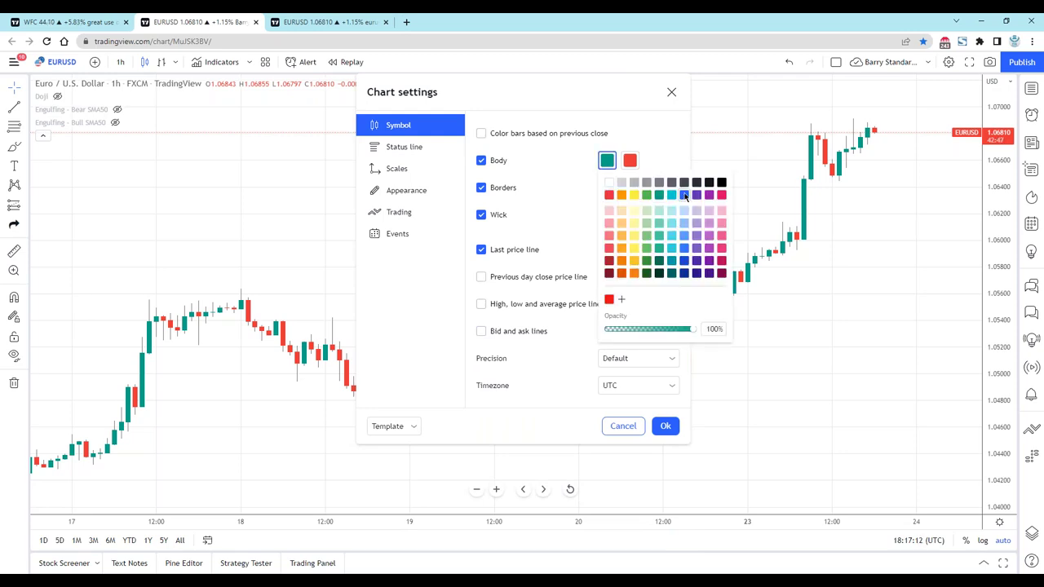
click(685, 196)
click(630, 160)
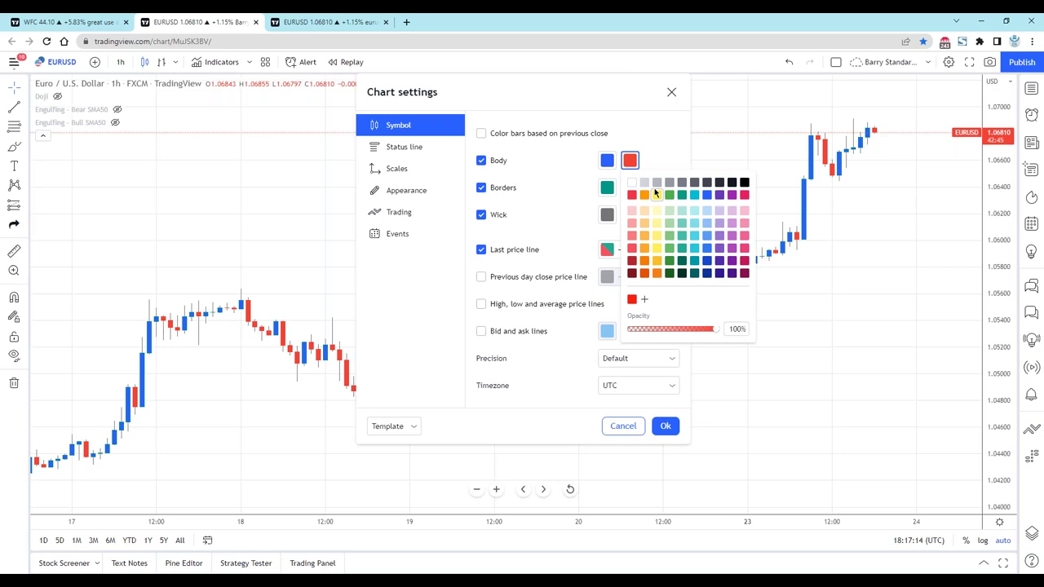
click(656, 194)
click(874, 315)
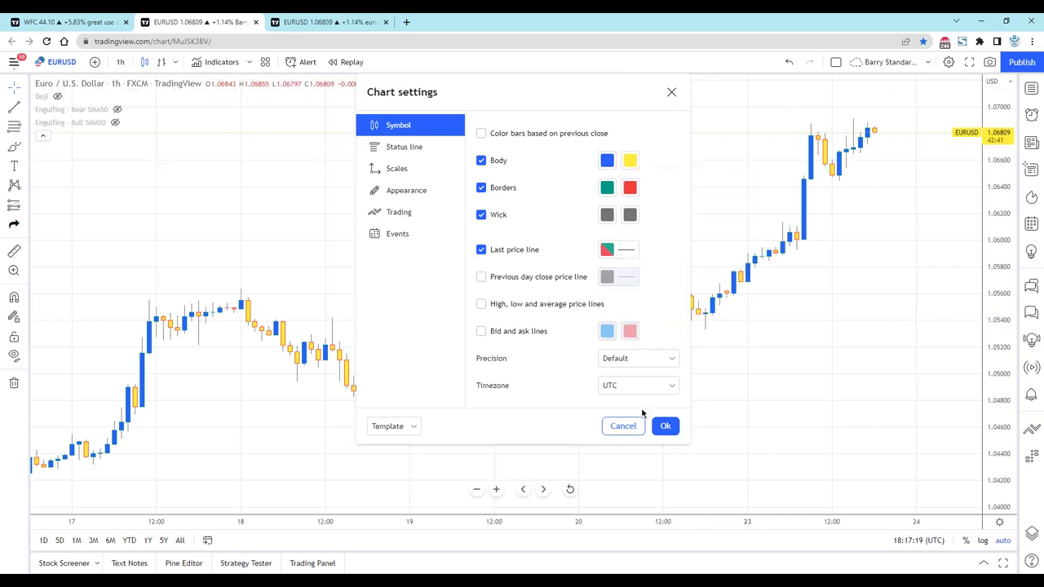
click(664, 426)
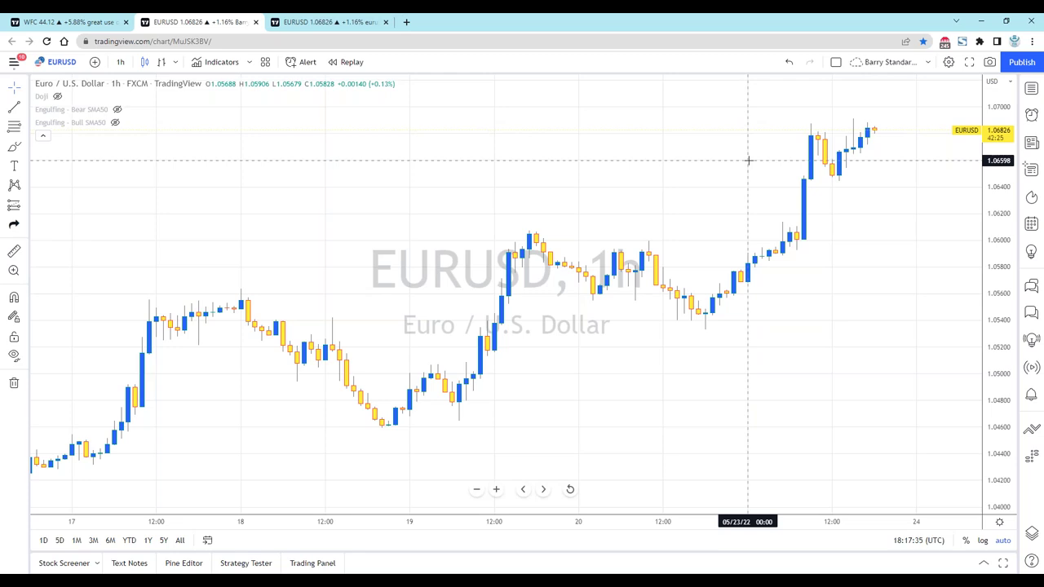
Set the candle body colours to dark green for rising and bright red for falling in the symbol settings.
click(949, 62)
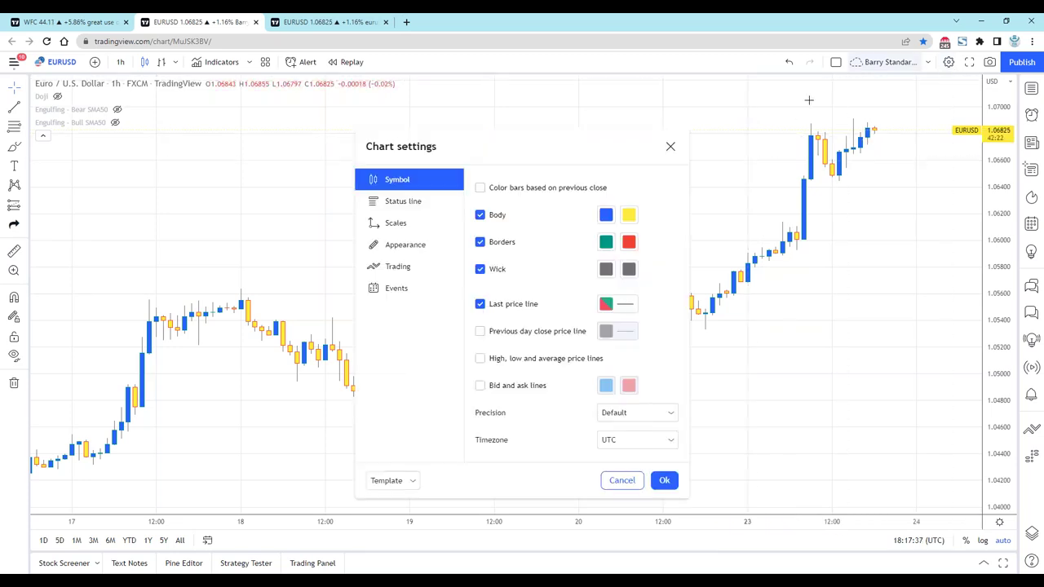
click(607, 214)
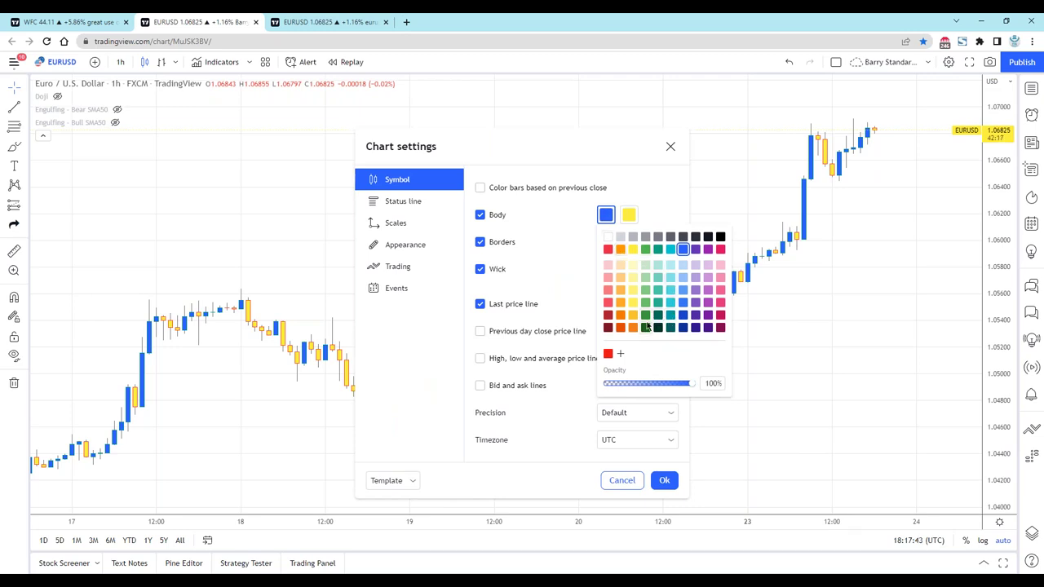
click(645, 327)
click(631, 218)
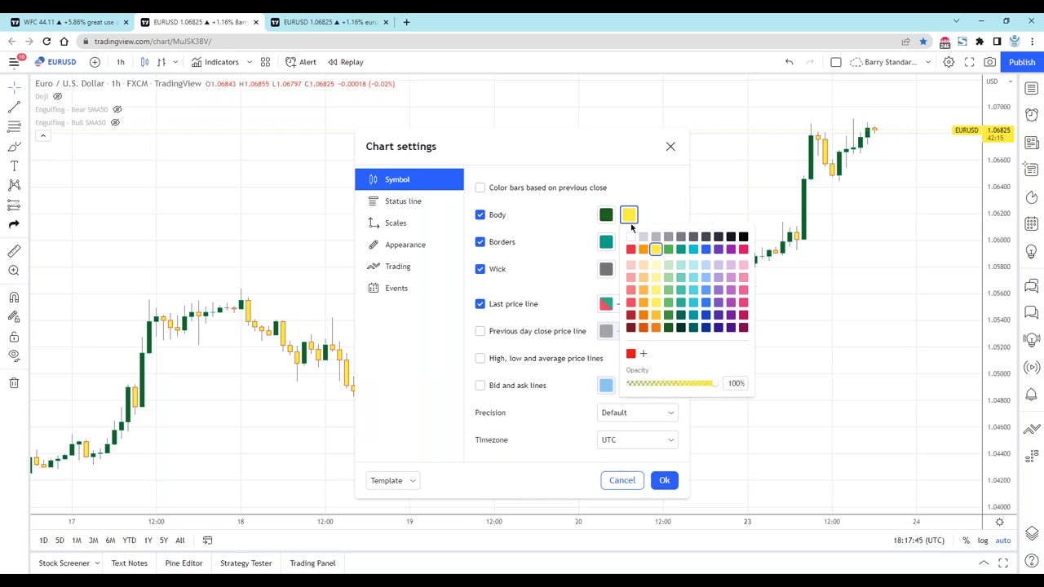
click(631, 353)
click(781, 351)
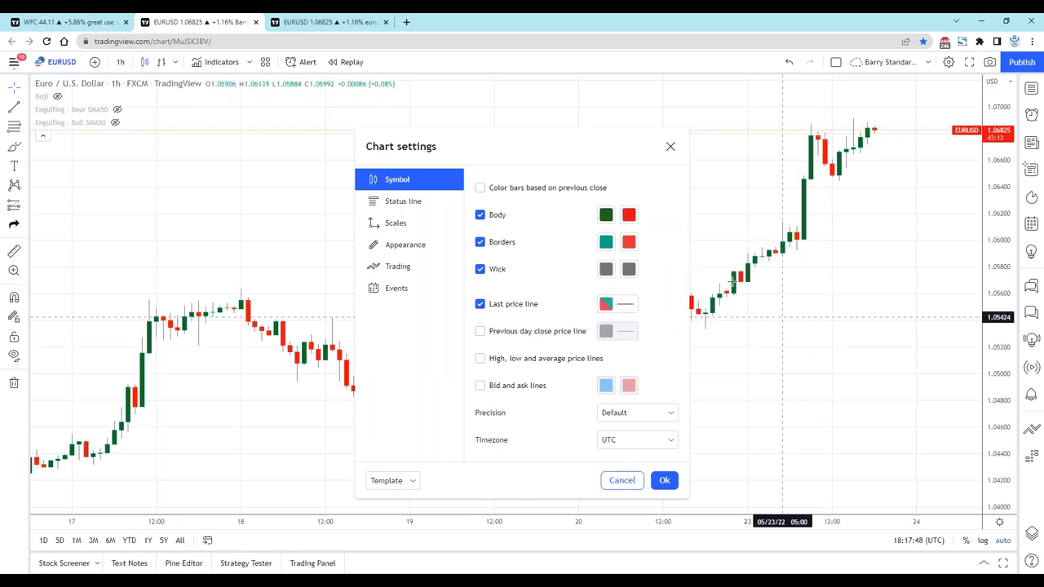
click(670, 146)
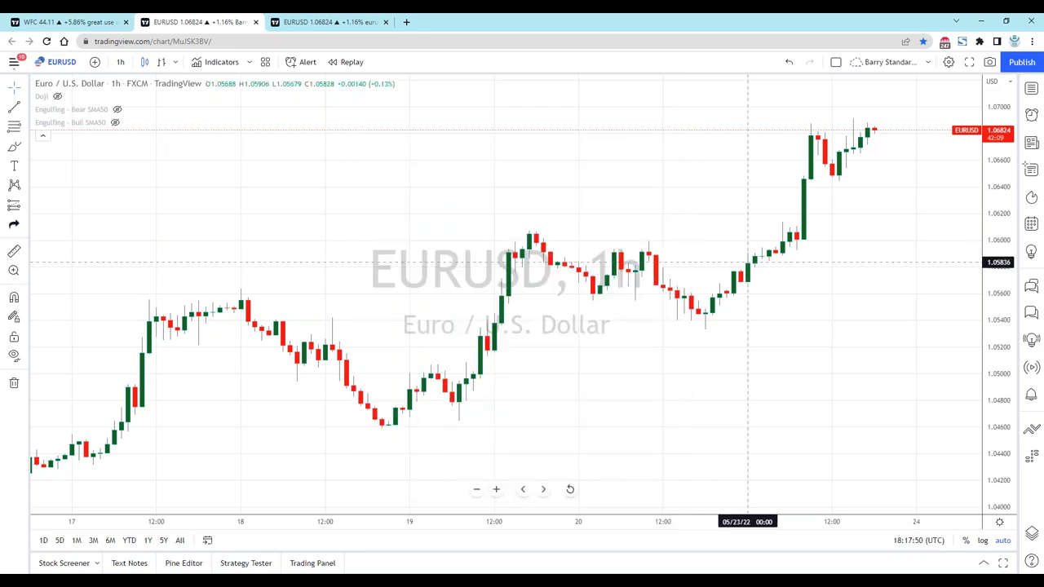
Try a dark teal body colour for rising candles, and settle on a medium green.
click(948, 62)
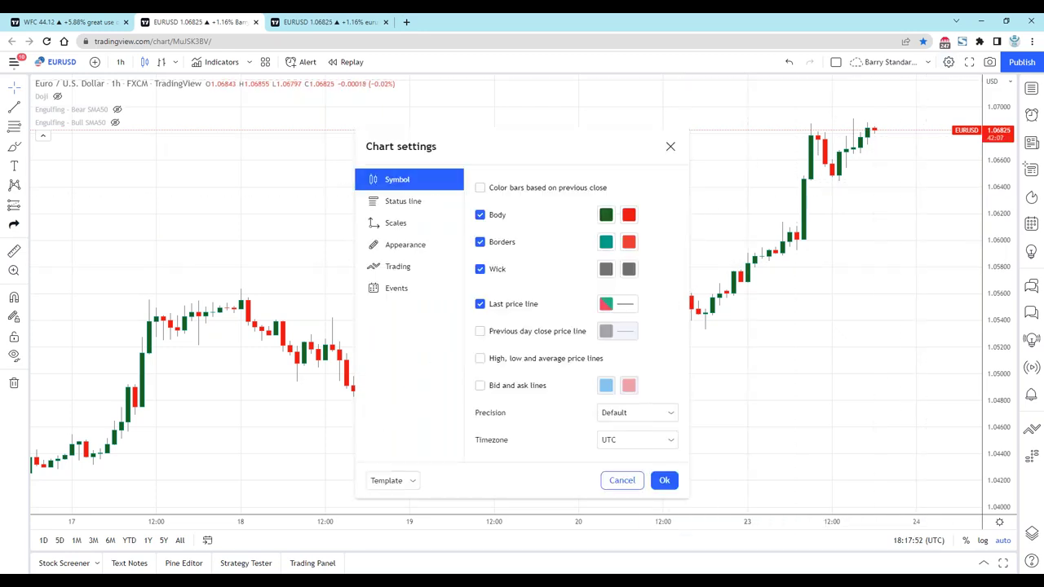
click(605, 216)
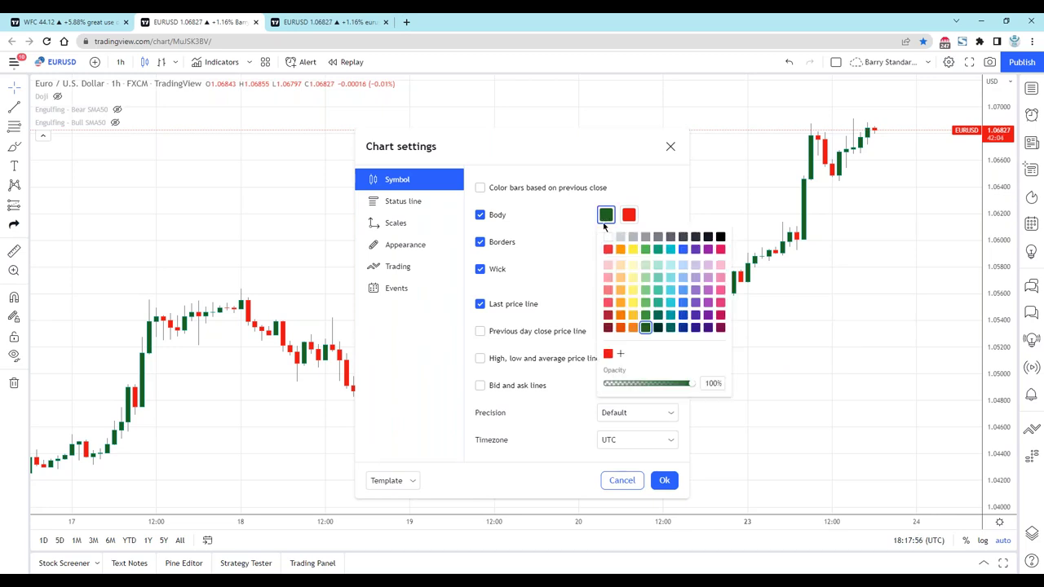
click(658, 317)
click(808, 396)
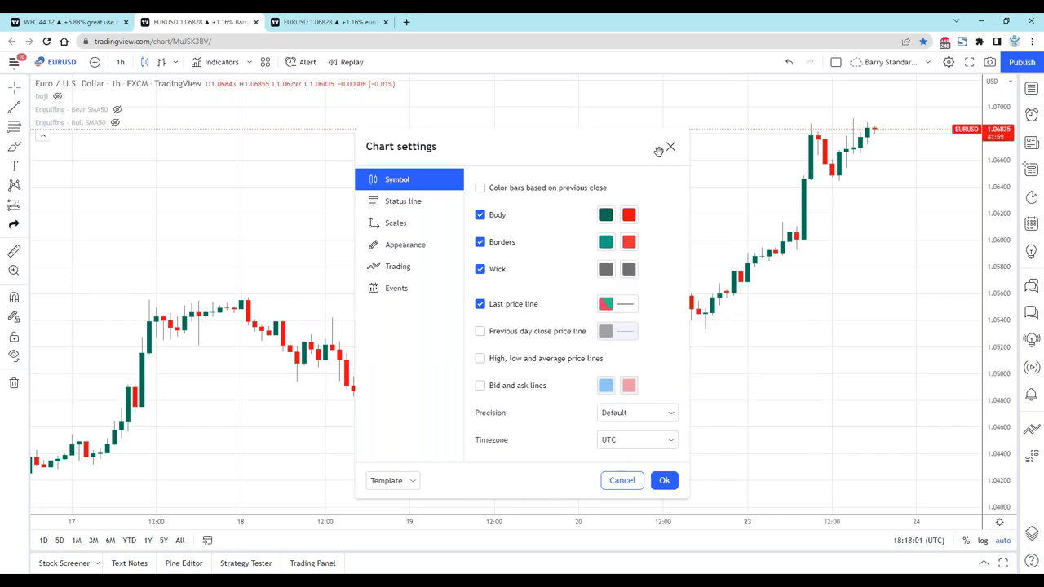
click(606, 214)
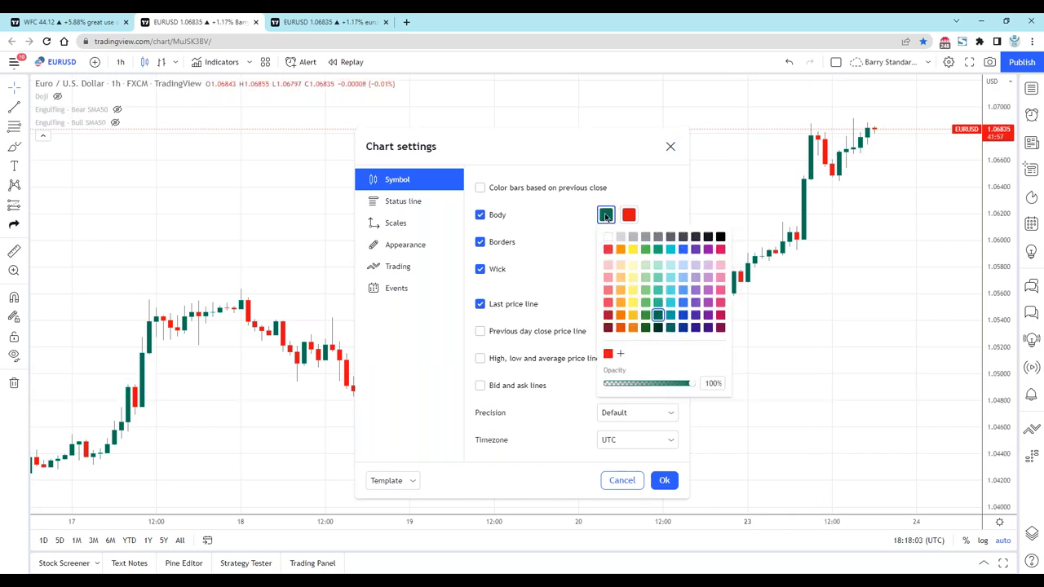
click(645, 315)
click(671, 146)
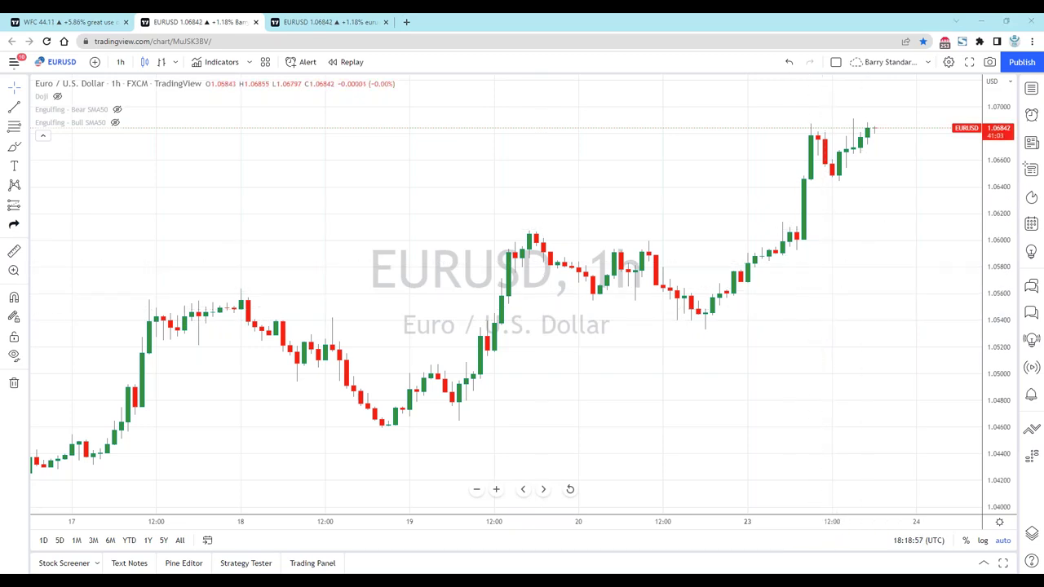
Highlight the price rise on the 23rd in yellow, and circle the latest candle and the swing low before the 23rd.
mouse_move(753, 290)
mouse_down()
mouse_move(830, 155)
mouse_move(866, 127)
mouse_up()
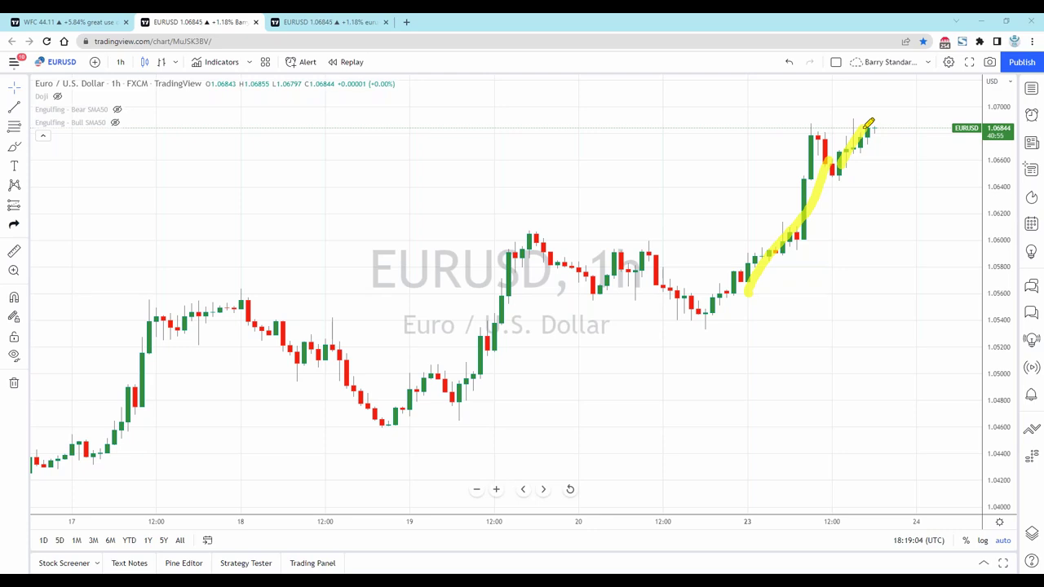
mouse_move(866, 128)
mouse_down()
mouse_move(883, 126)
mouse_move(870, 124)
mouse_up()
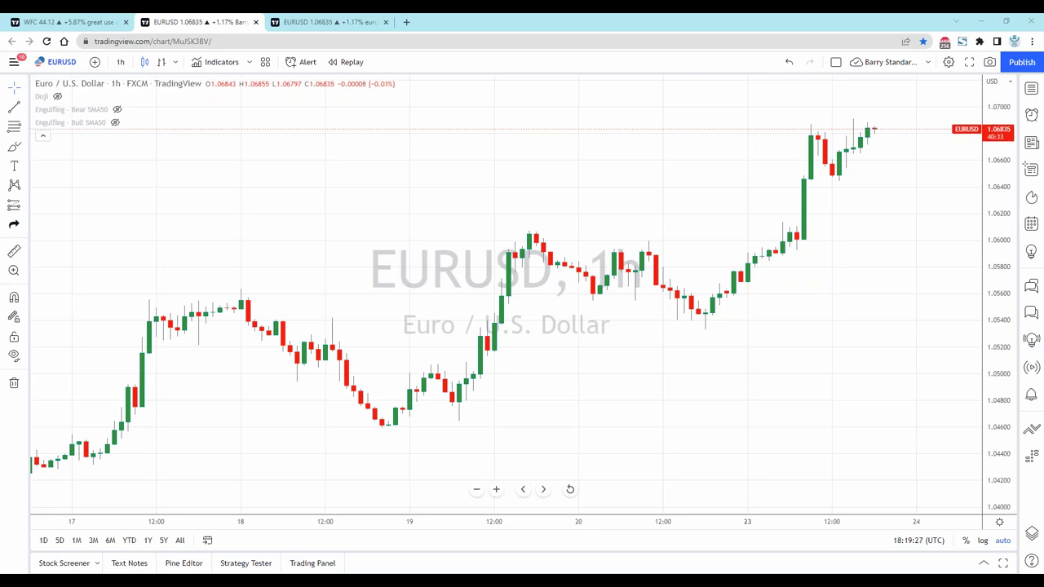
mouse_move(878, 119)
mouse_down()
mouse_move(887, 121)
mouse_move(879, 134)
mouse_move(869, 121)
mouse_up()
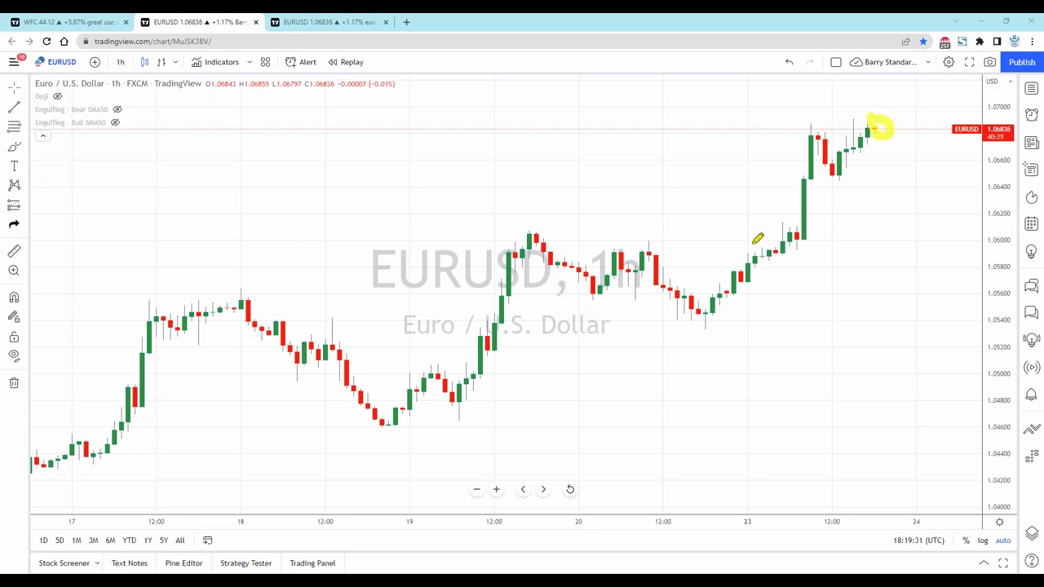
mouse_move(692, 298)
mouse_down()
mouse_move(726, 287)
mouse_move(718, 321)
mouse_move(673, 295)
mouse_up()
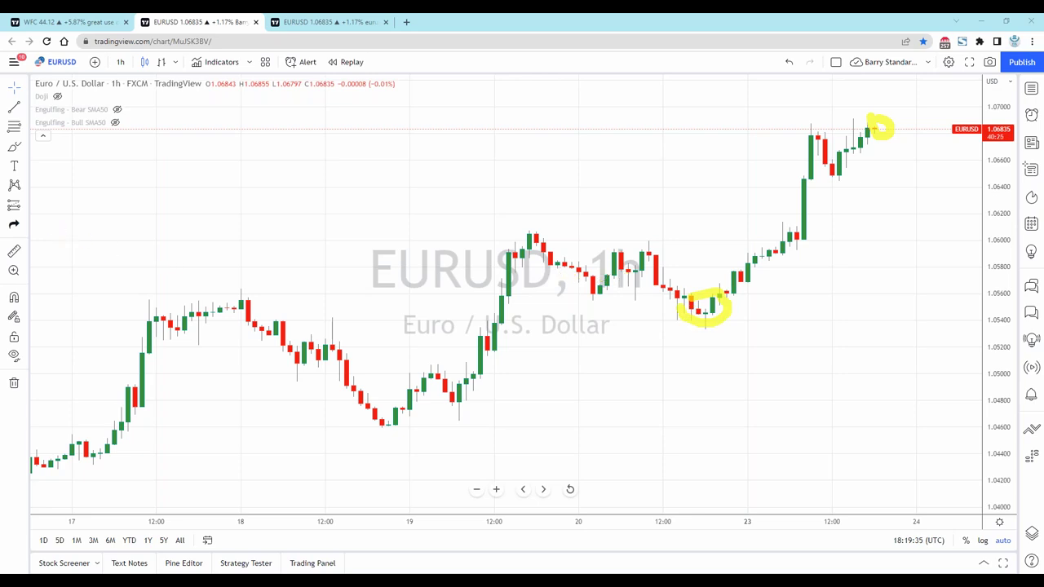